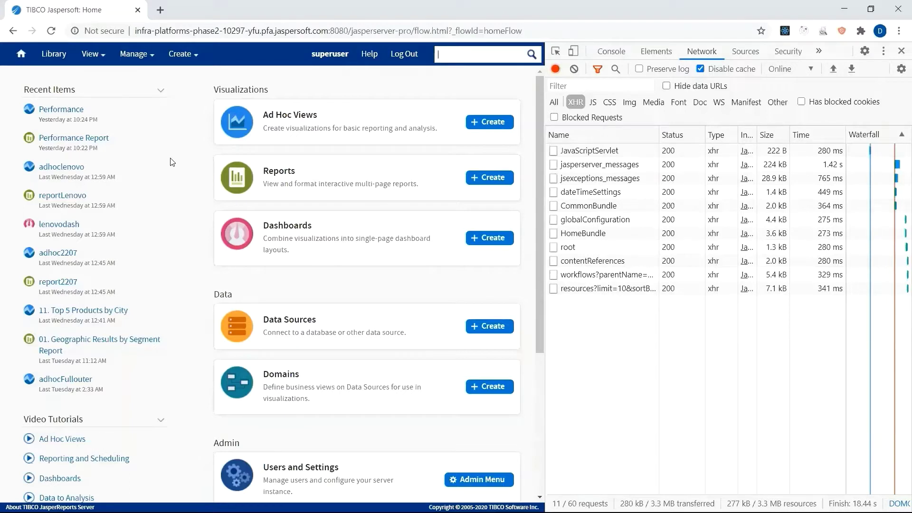
- On the 10221 server, clear the network log and open Performance Report from the recent items
{"action": "left_click", "coordinate": [257, 34]}
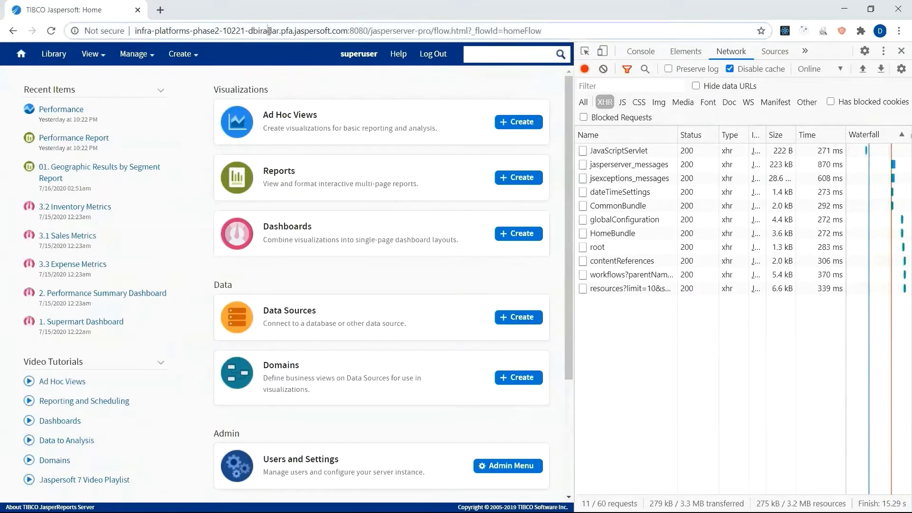
{"action": "left_click", "coordinate": [269, 31]}
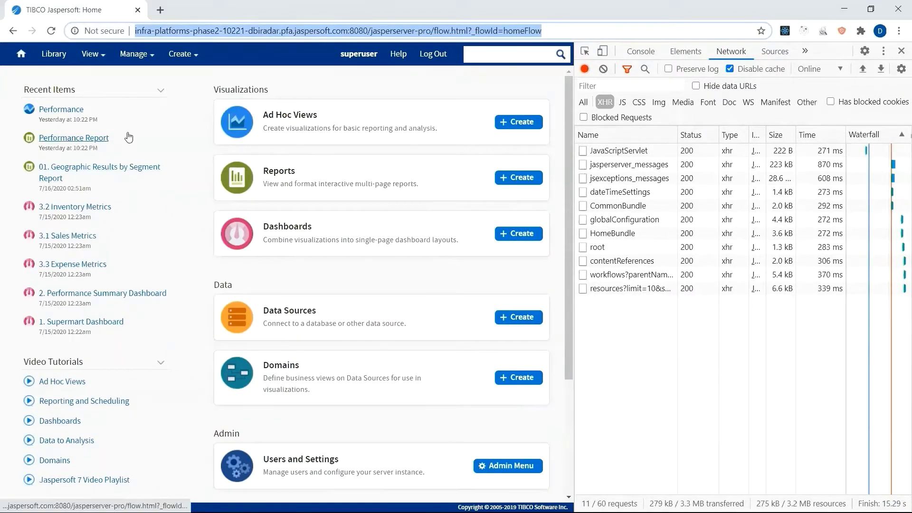
{"action": "mouse_move", "coordinate": [128, 137]}
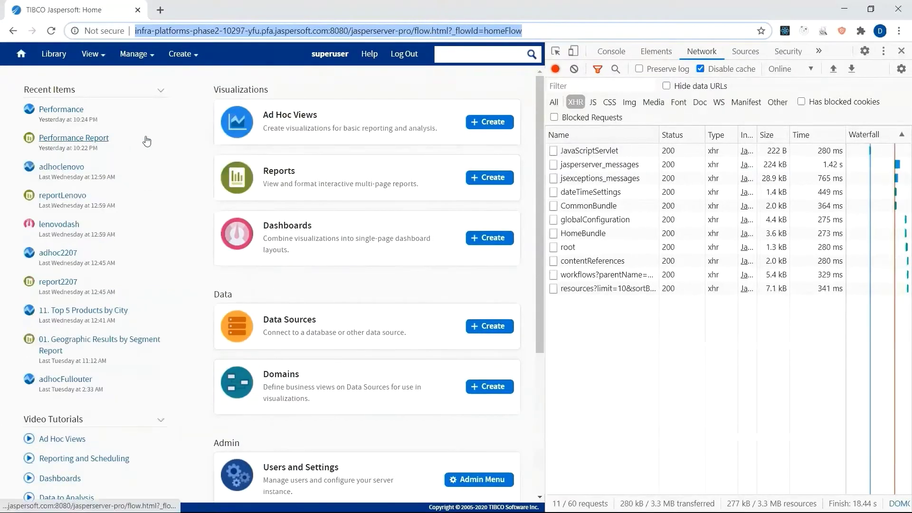
{"action": "key", "text": "Return"}
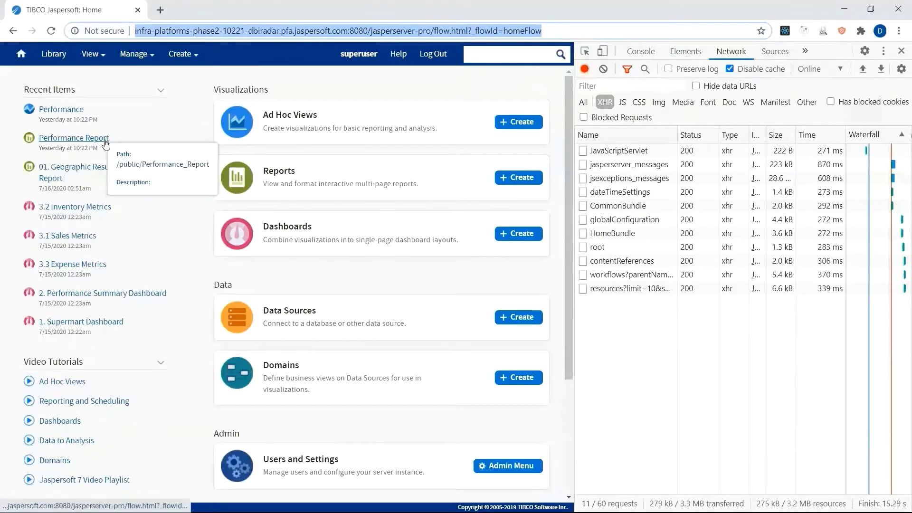
{"action": "left_click", "coordinate": [603, 69]}
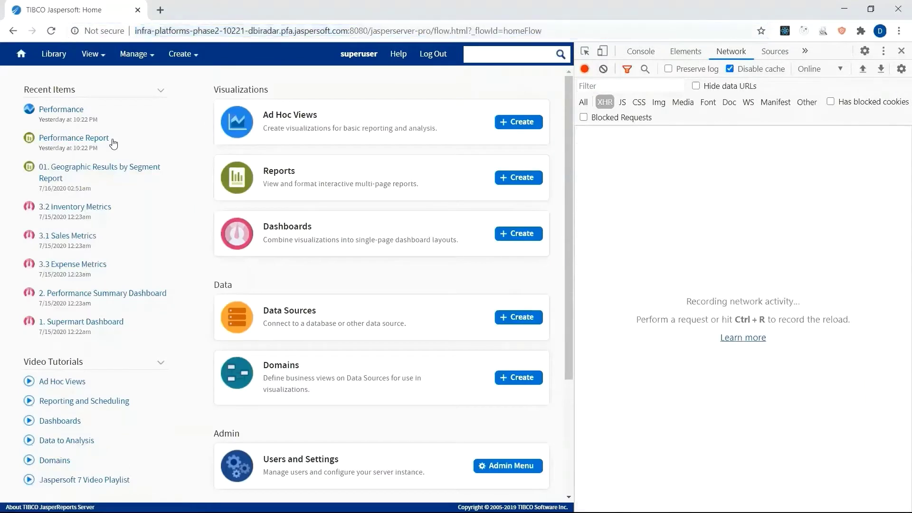
{"action": "left_click", "coordinate": [102, 139]}
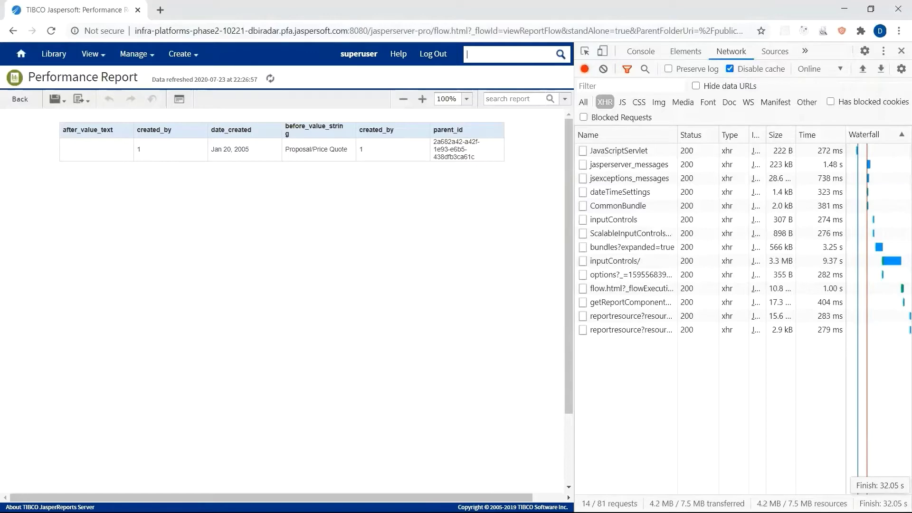
- Switch to the 10297 server and run Performance Report with all id values selected, clearing the network log before applying them
{"action": "key", "text": "alt+Tab"}
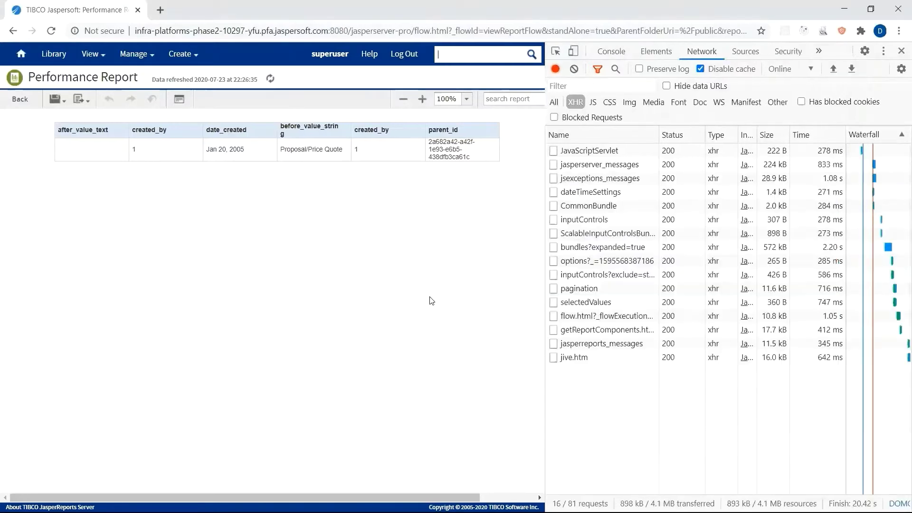
{"action": "left_click", "coordinate": [179, 99]}
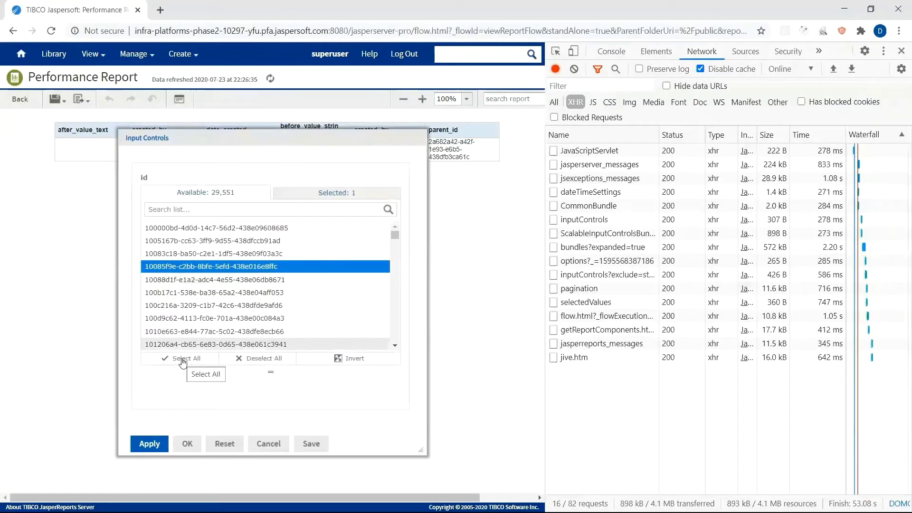
{"action": "left_click", "coordinate": [182, 360]}
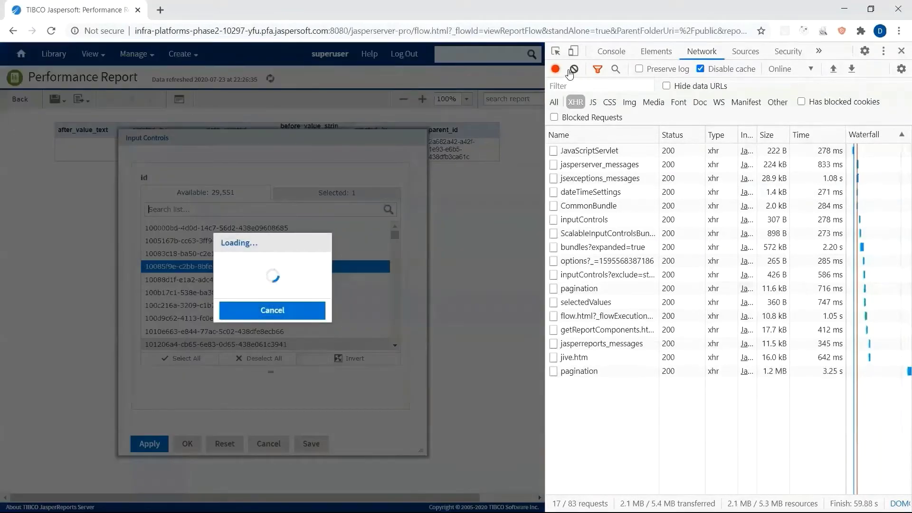
{"action": "left_click", "coordinate": [574, 68]}
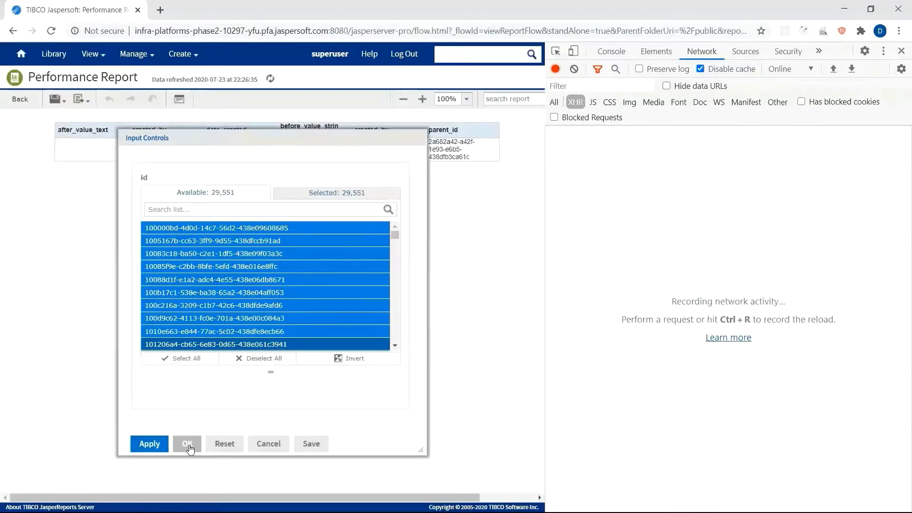
{"action": "left_click", "coordinate": [188, 444]}
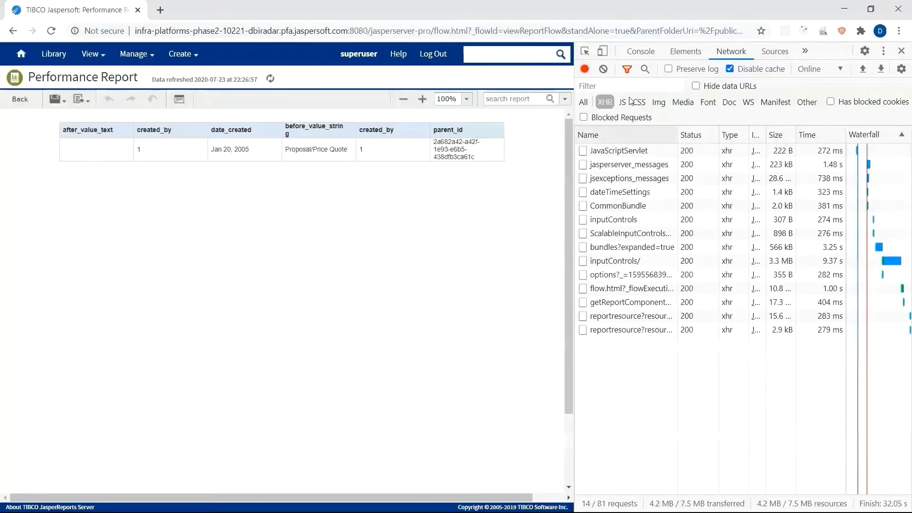
- On the 10221 server, clear the network log and run Performance Report with all id values selected
{"action": "left_click", "coordinate": [603, 69]}
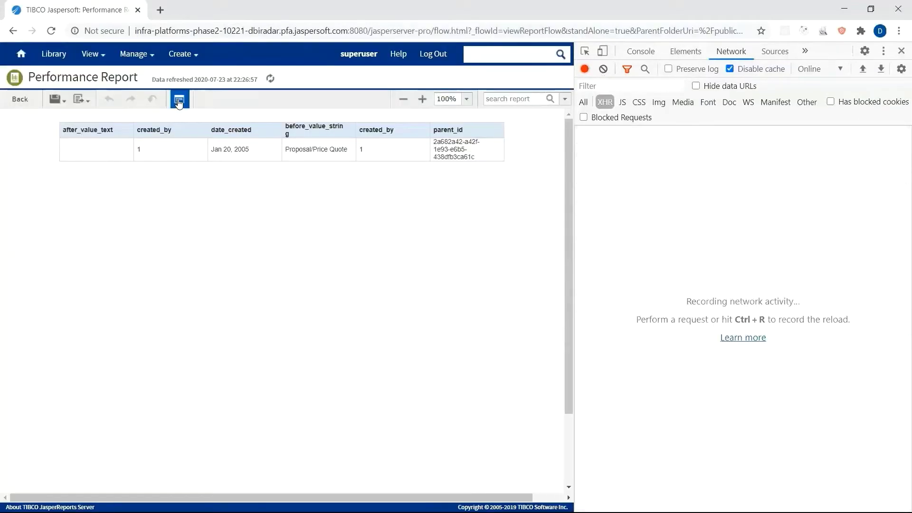
{"action": "left_click", "coordinate": [179, 100]}
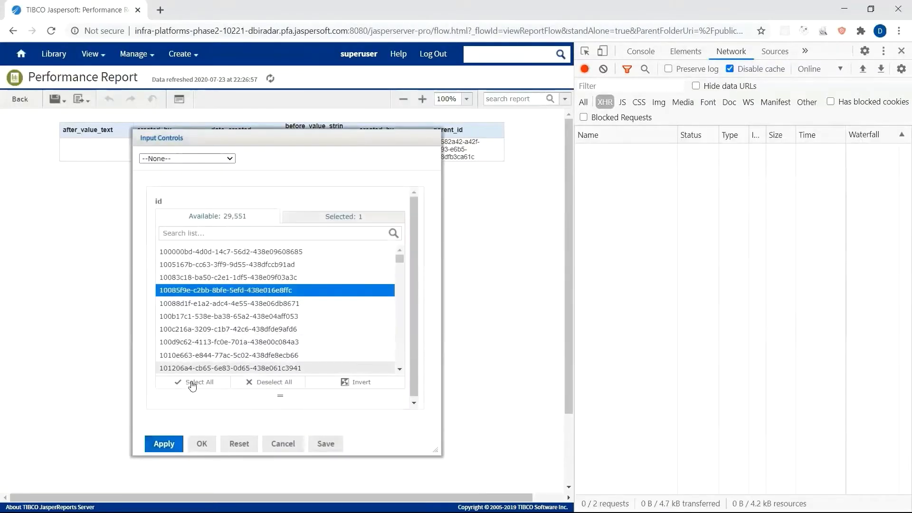
{"action": "left_click", "coordinate": [192, 383]}
{"action": "left_click", "coordinate": [202, 444]}
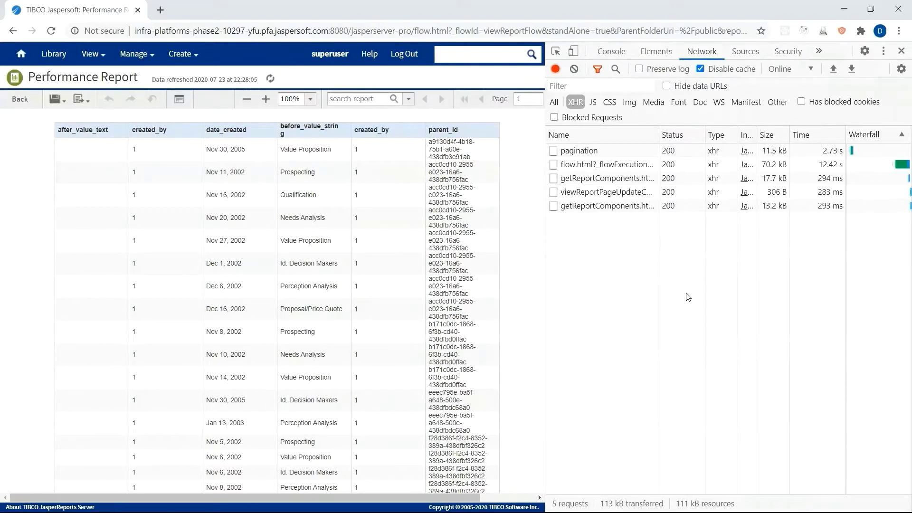
- On the 10297 server, clear the network log and select only the ids starting 1005167b, 10088d1f, 100b17c1, 100c216a and 100d9c62 in Input Controls
{"action": "left_click", "coordinate": [574, 68]}
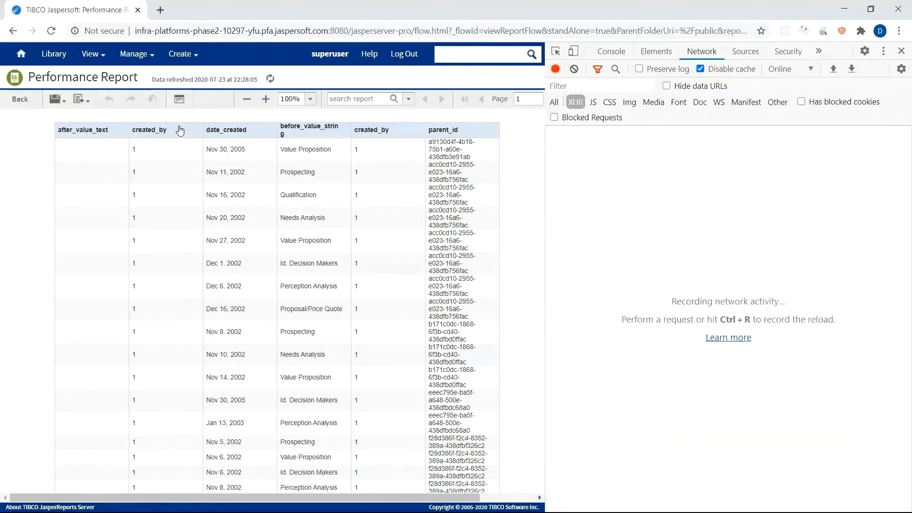
{"action": "left_click", "coordinate": [179, 99]}
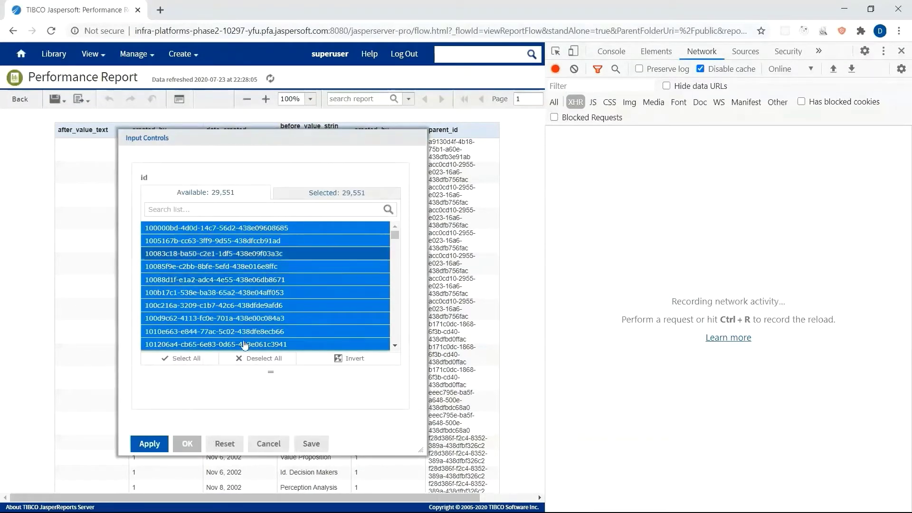
{"action": "left_click", "coordinate": [233, 362]}
{"action": "left_click", "coordinate": [260, 242]}
{"action": "left_click", "coordinate": [251, 280], "text": "ctrl"}
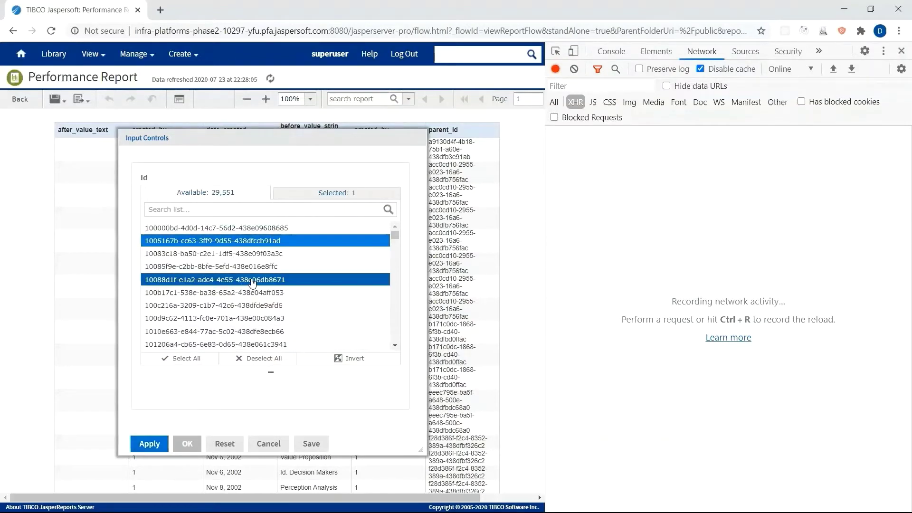
{"action": "left_click", "coordinate": [244, 319], "text": "ctrl"}
{"action": "left_click", "coordinate": [254, 292], "text": "ctrl"}
{"action": "left_click", "coordinate": [253, 305], "text": "ctrl"}
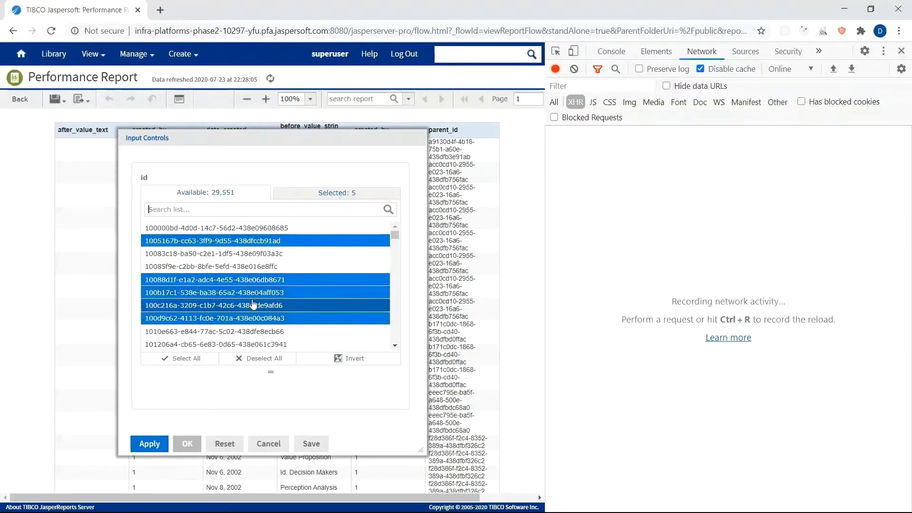
- Save the five selected input control values on the 10297 server under the name Options4
{"action": "left_click", "coordinate": [302, 443]}
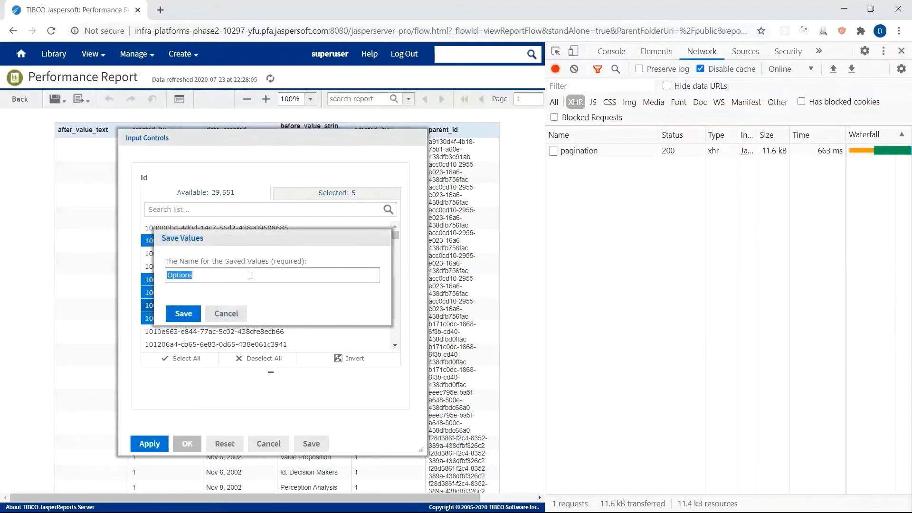
{"action": "left_click", "coordinate": [251, 274]}
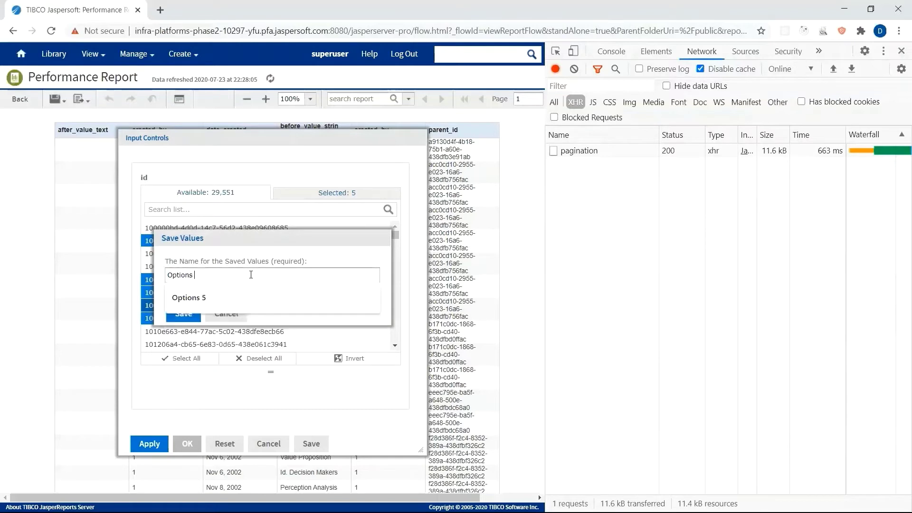
{"action": "key", "text": "BackSpace"}
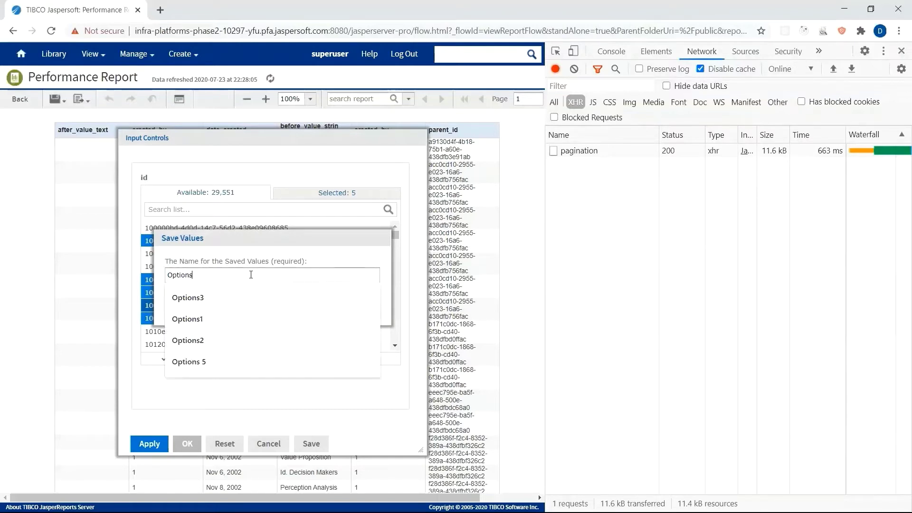
{"action": "type", "text": "4"}
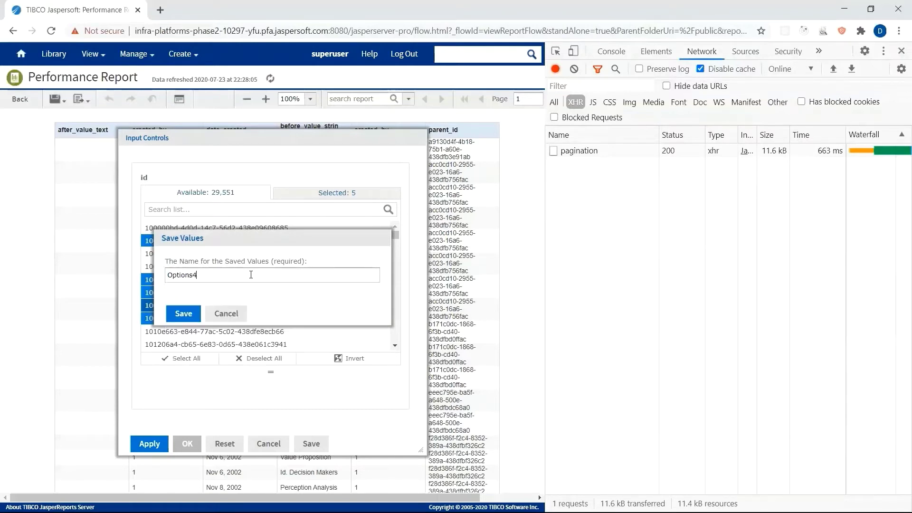
{"action": "left_click", "coordinate": [175, 316]}
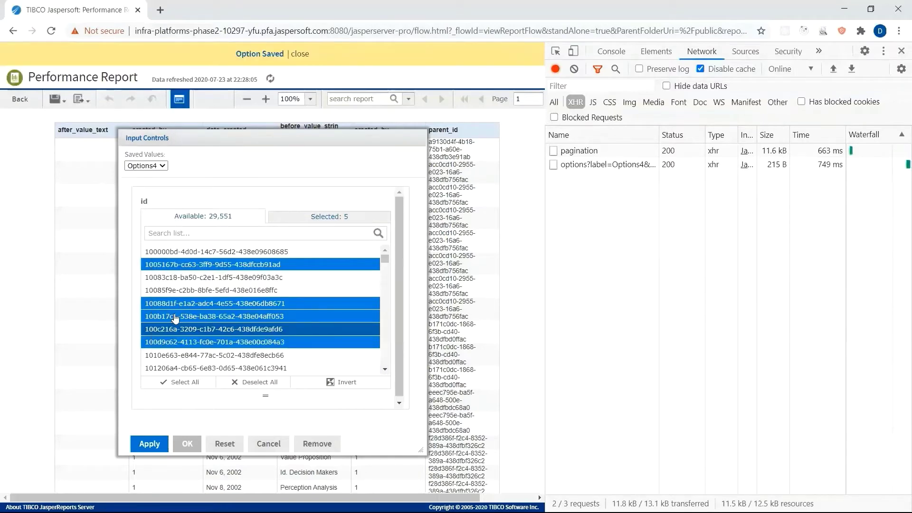
- Switch to the 10221 server and select only the ids starting 10083c18, 10088d1f, 100b17c1, 100c216a and 100d9c62 in Input Controls
{"action": "key", "text": "alt+Tab"}
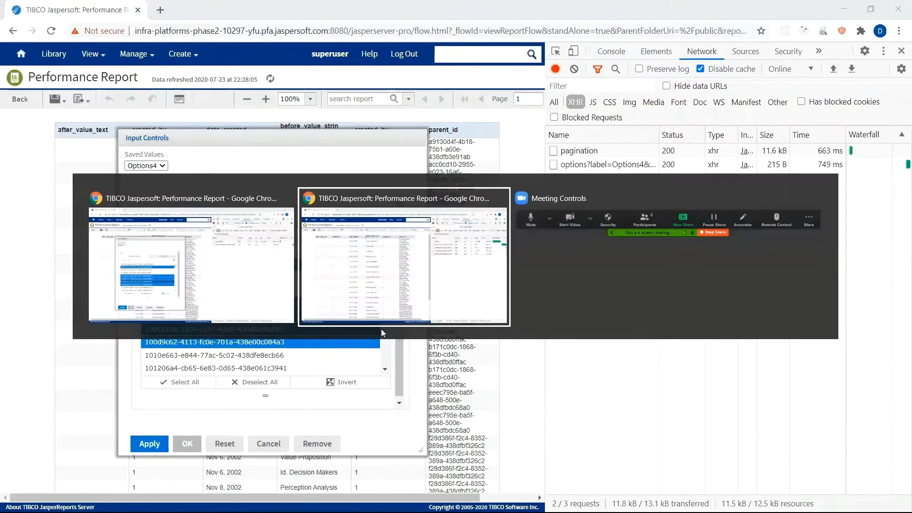
{"action": "left_click", "coordinate": [180, 99]}
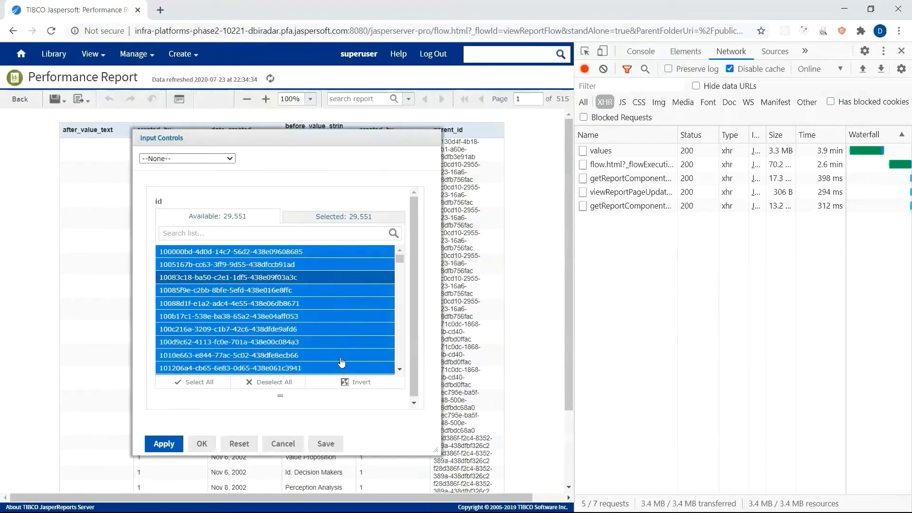
{"action": "left_click", "coordinate": [273, 383]}
{"action": "left_click", "coordinate": [264, 278]}
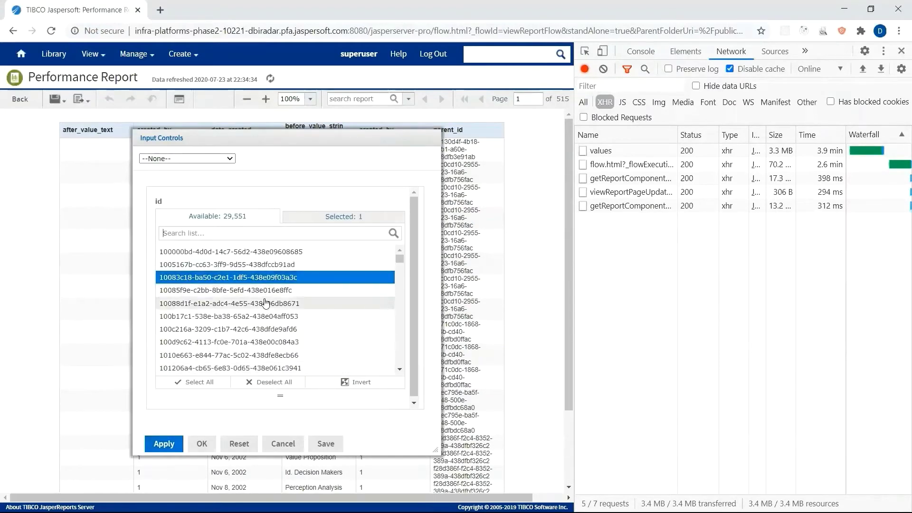
{"action": "left_click", "coordinate": [262, 303]}
{"action": "left_click", "coordinate": [262, 316]}
{"action": "left_click", "coordinate": [262, 328]}
{"action": "left_click", "coordinate": [261, 342]}
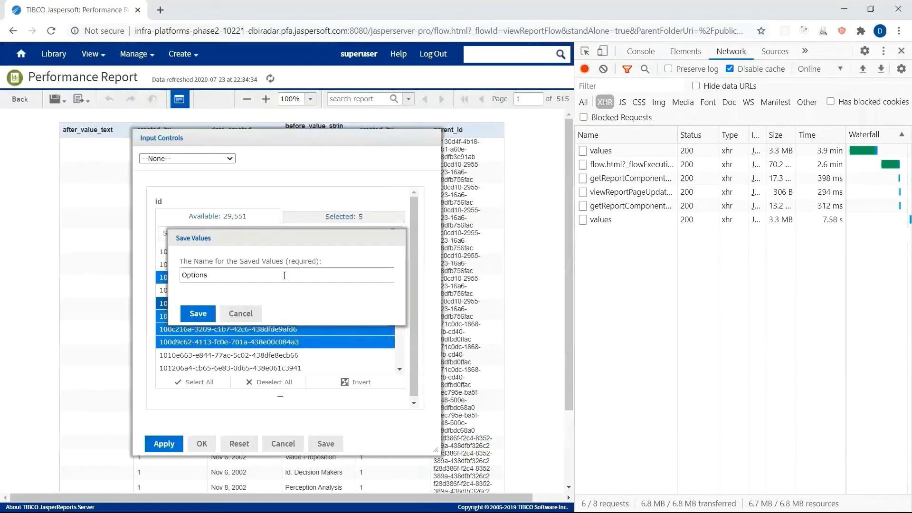
- Name the saved input control values Options4 on the 10221 server and save them
{"action": "left_click", "coordinate": [283, 278]}
{"action": "type", "text": "4"}
{"action": "left_click", "coordinate": [197, 314]}
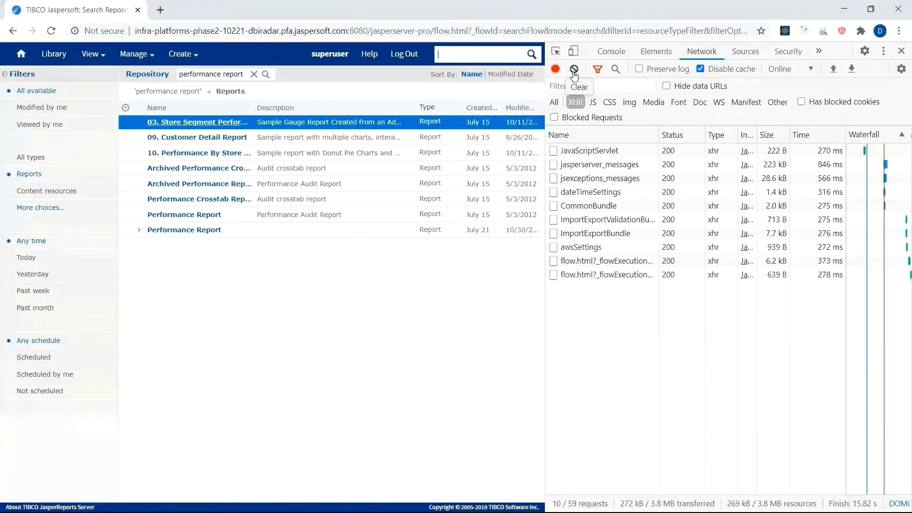
- In the 10221 repository, expand the last Performance Report and open its Options4 version for editing with a cleared network log
{"action": "left_click", "coordinate": [574, 68]}
{"action": "left_click", "coordinate": [299, 30]}
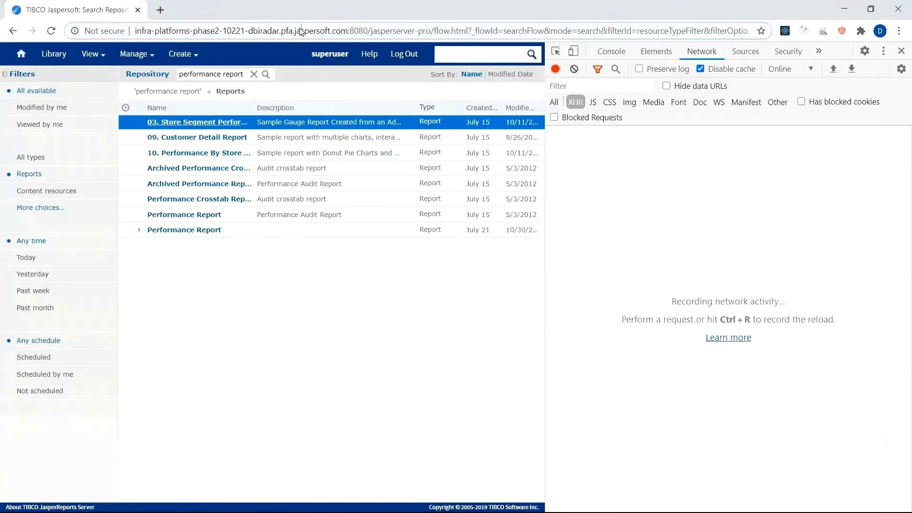
{"action": "left_click", "coordinate": [138, 230]}
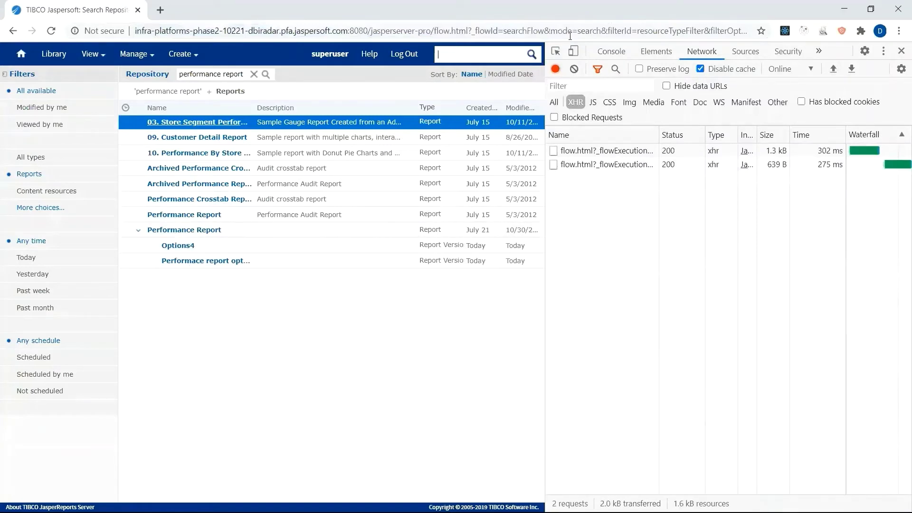
{"action": "left_click", "coordinate": [574, 69]}
{"action": "right_click", "coordinate": [188, 250]}
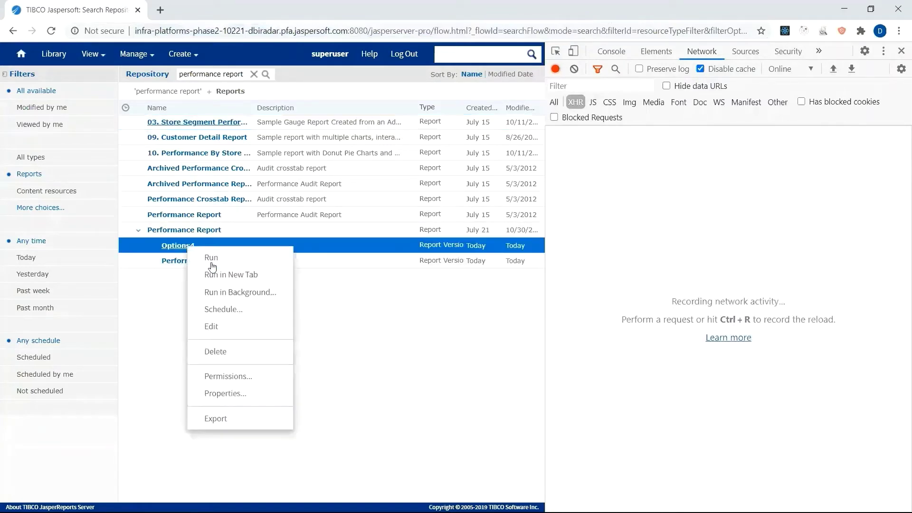
{"action": "left_click", "coordinate": [223, 328]}
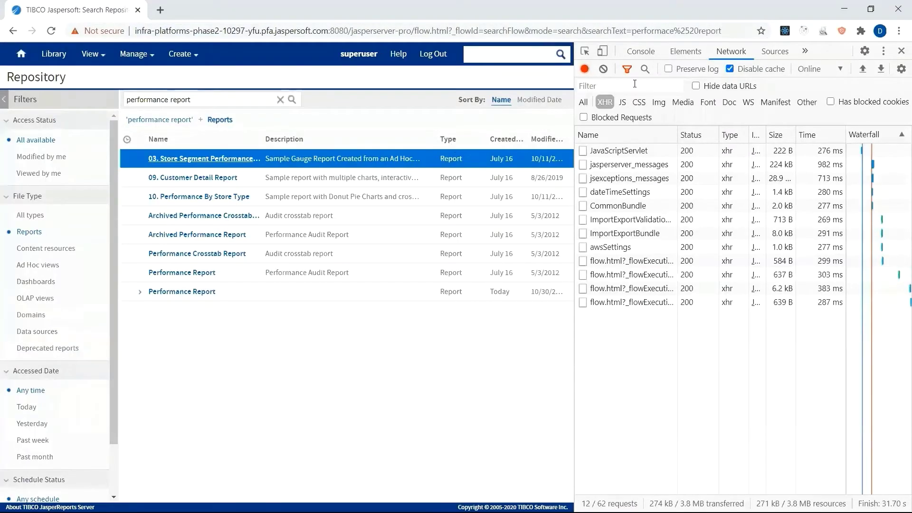
- On the 10297 server, expand the last Performance Report and open its Options4 version for editing with a cleared network log
{"action": "left_click", "coordinate": [604, 69]}
{"action": "left_click", "coordinate": [469, 31]}
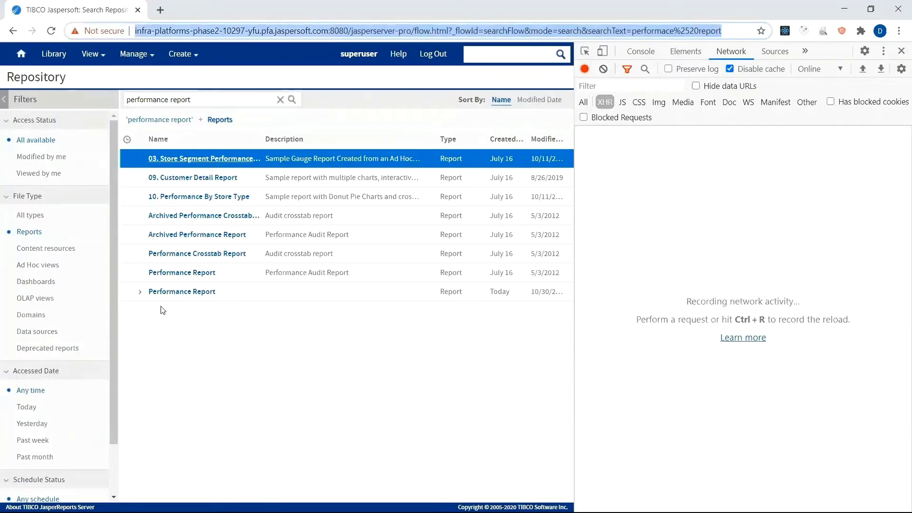
{"action": "left_click", "coordinate": [138, 292]}
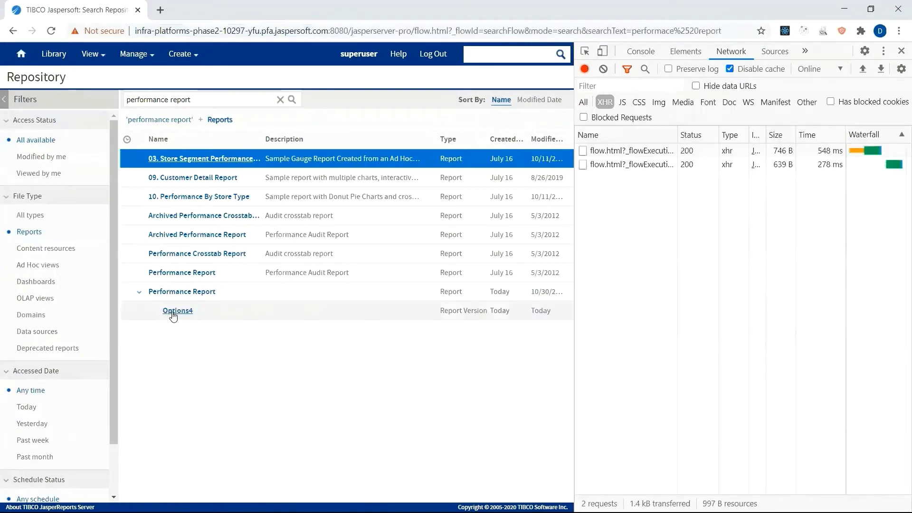
{"action": "right_click", "coordinate": [173, 316]}
{"action": "left_click", "coordinate": [603, 69]}
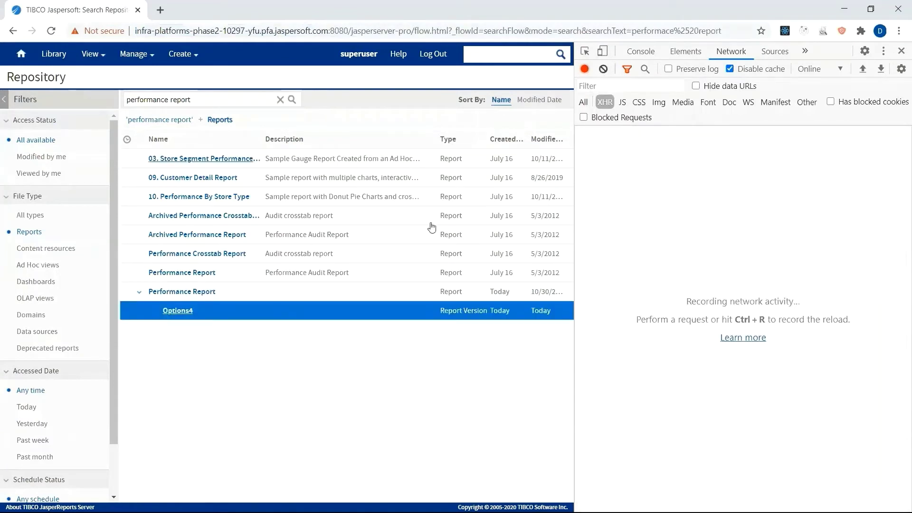
{"action": "right_click", "coordinate": [191, 318]}
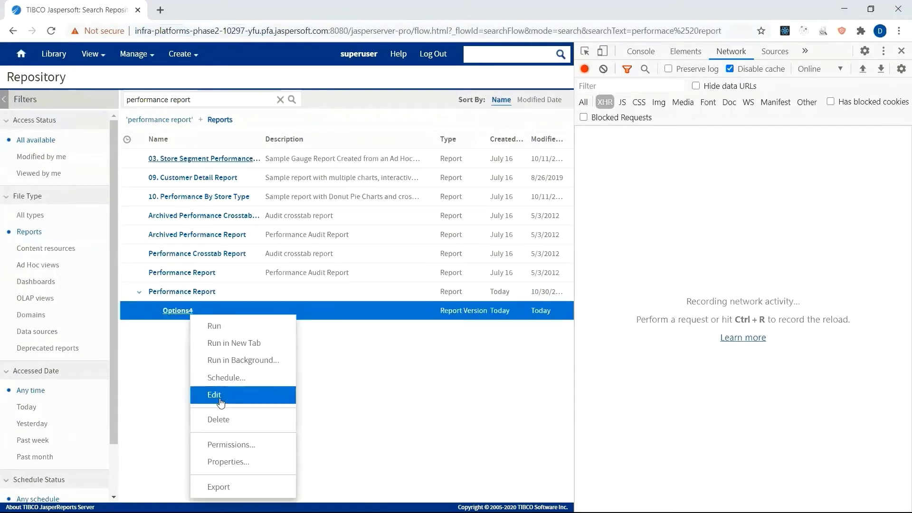
{"action": "left_click", "coordinate": [219, 393]}
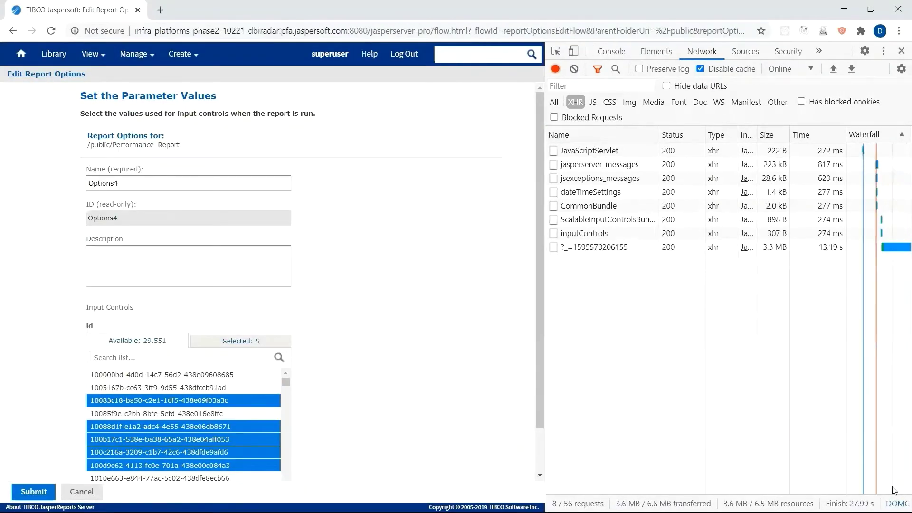
{"action": "scroll", "coordinate": [504, 380], "scroll_direction": "down", "scroll_amount": 2}
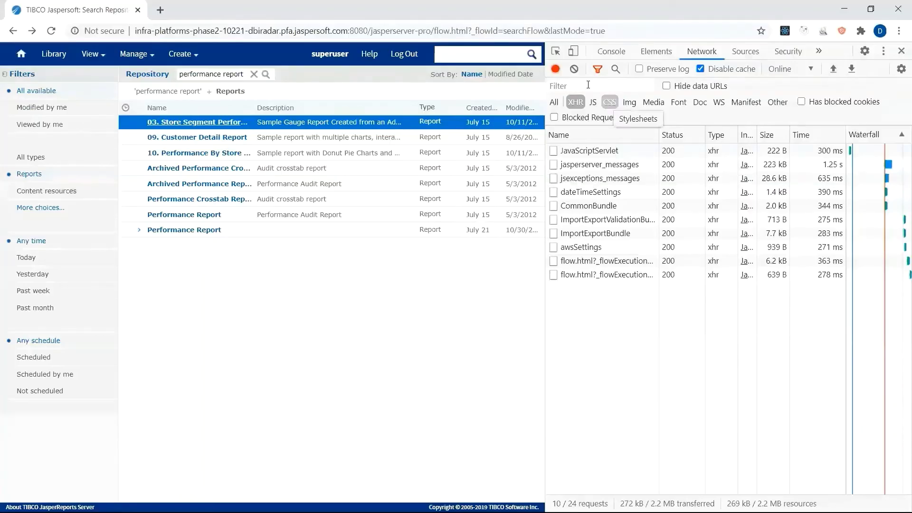
- In the 10221 repository, open the last Performance Report's scheduled jobs and start a new schedule with a cleared network log
{"action": "left_click", "coordinate": [574, 69]}
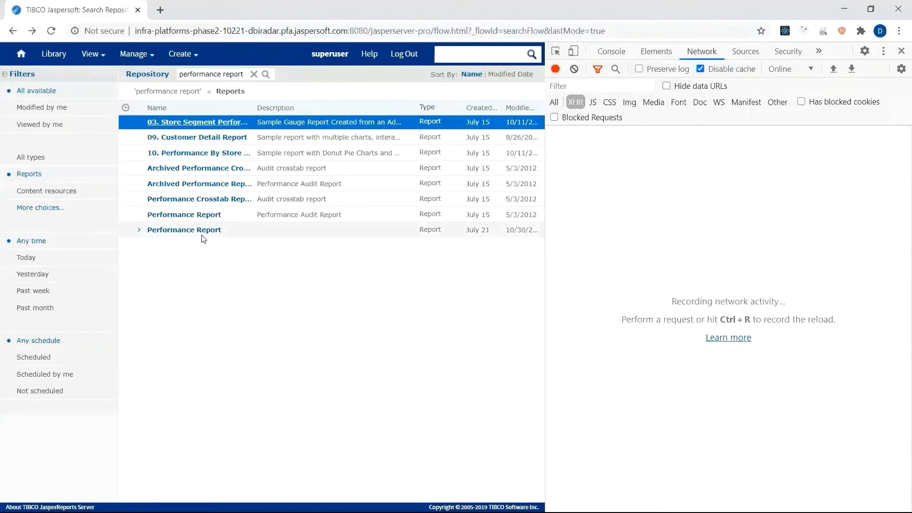
{"action": "right_click", "coordinate": [152, 233]}
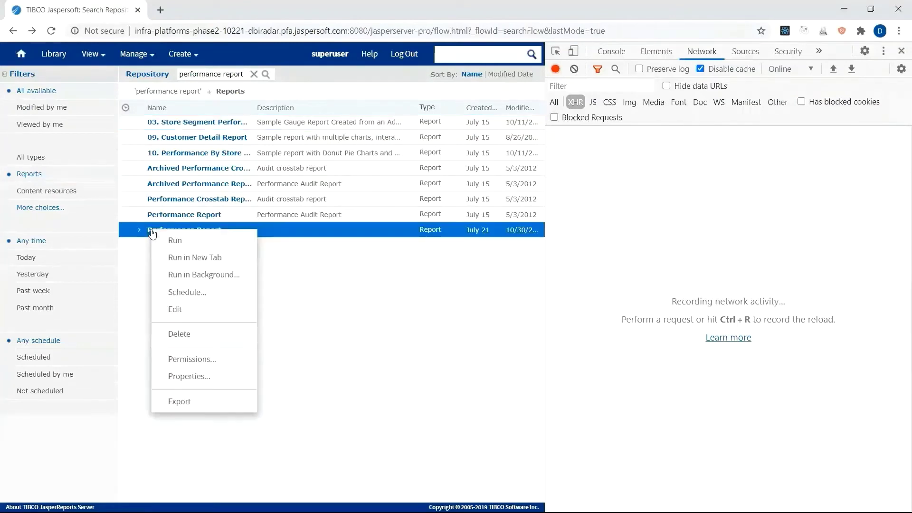
{"action": "left_click", "coordinate": [165, 293]}
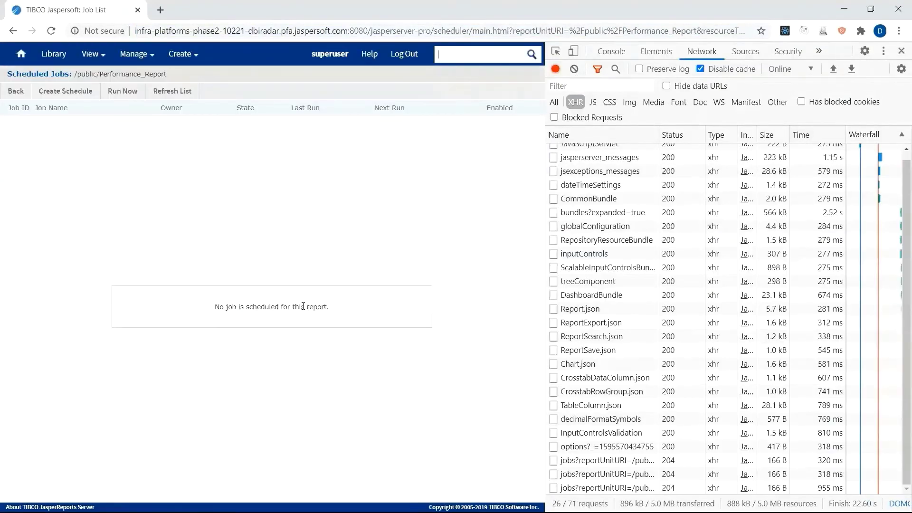
{"action": "left_click", "coordinate": [574, 69]}
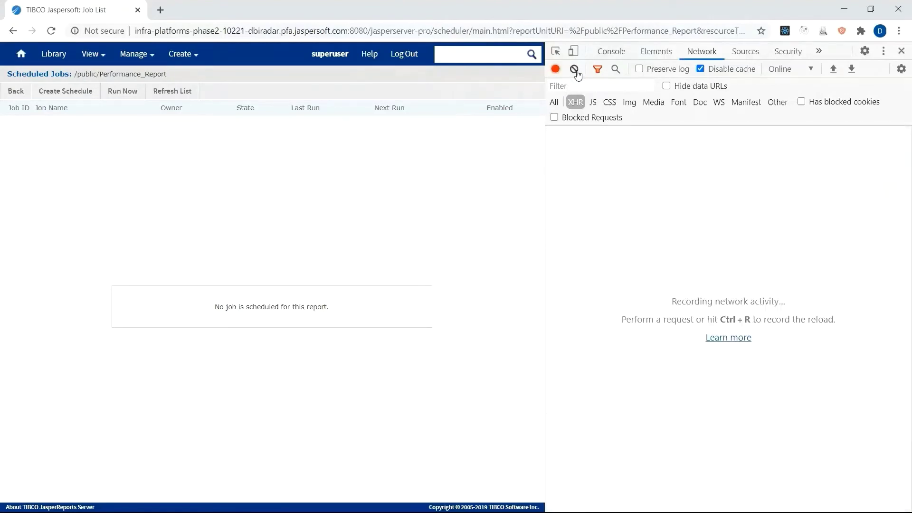
{"action": "left_click", "coordinate": [75, 98]}
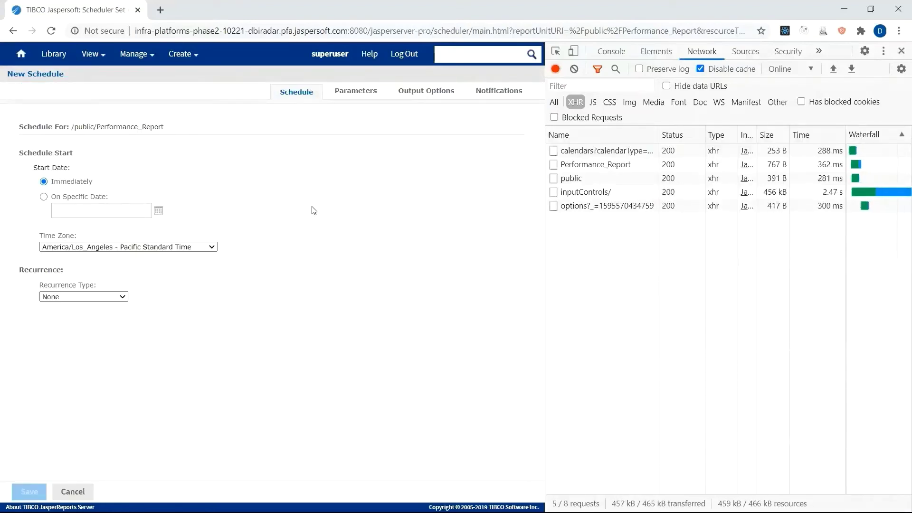
- On the 10297 server, start a new schedule for Performance_Report with a cleared network log and browse the id values in its parameters
{"action": "left_click", "coordinate": [369, 31]}
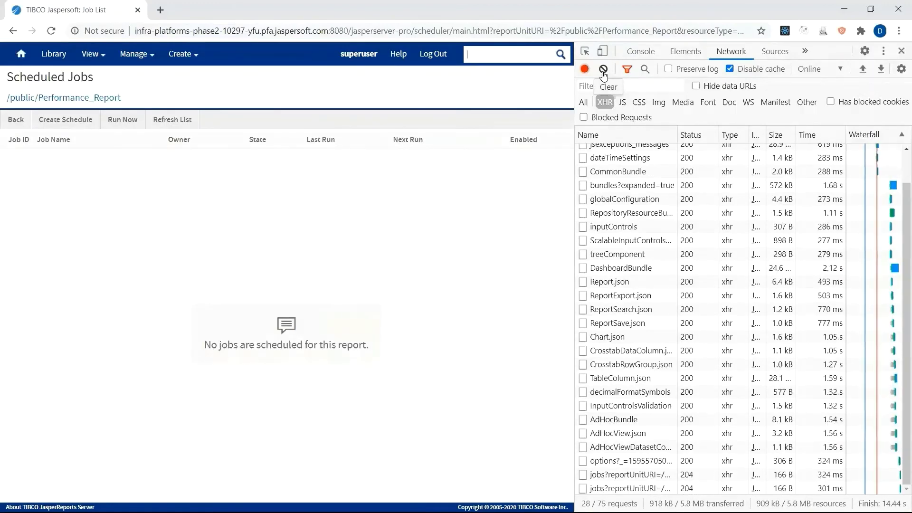
{"action": "left_click", "coordinate": [604, 70]}
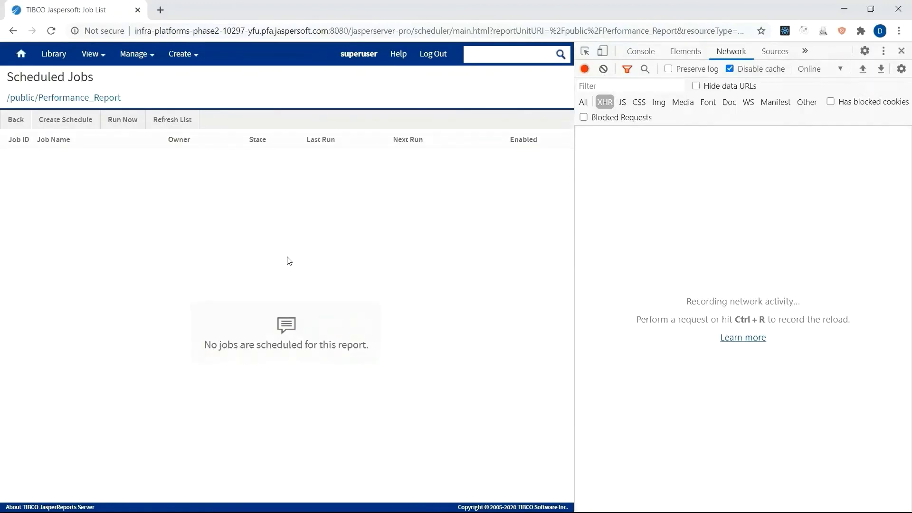
{"action": "left_click", "coordinate": [75, 121]}
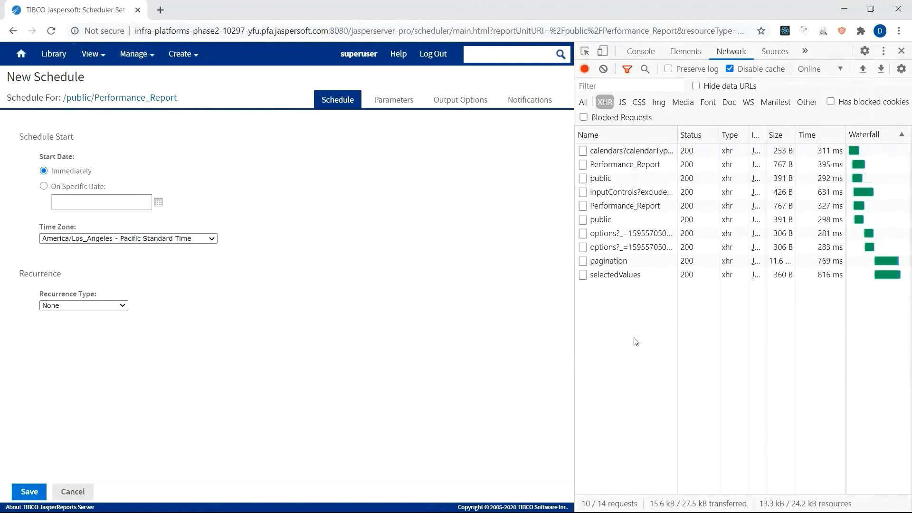
{"action": "left_click", "coordinate": [390, 100]}
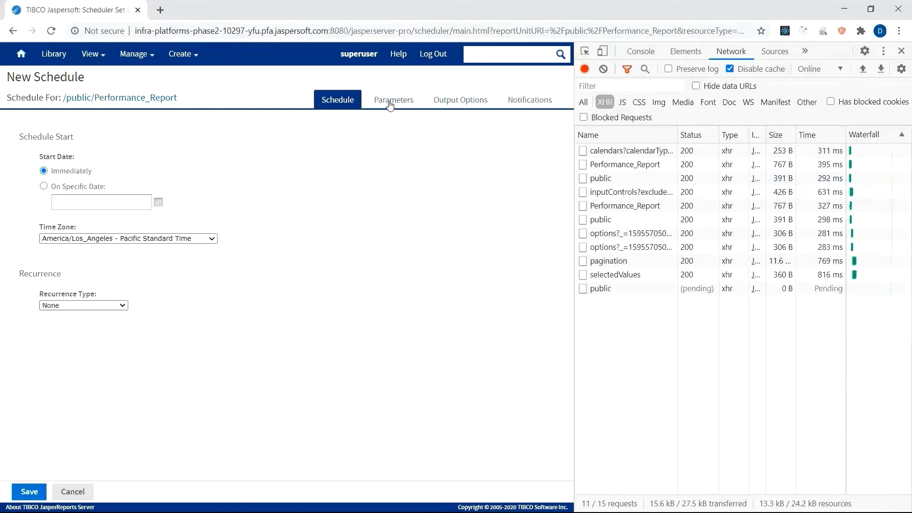
{"action": "scroll", "coordinate": [201, 336], "scroll_direction": "down", "scroll_amount": 3}
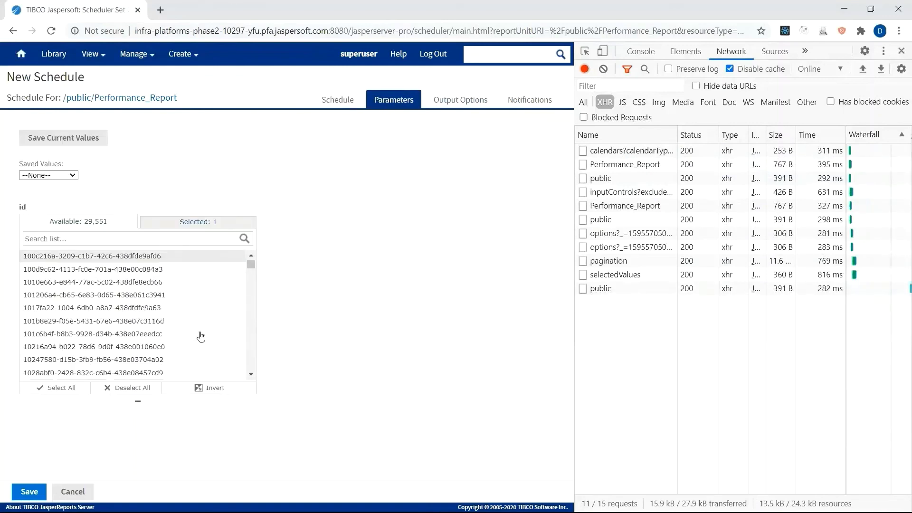